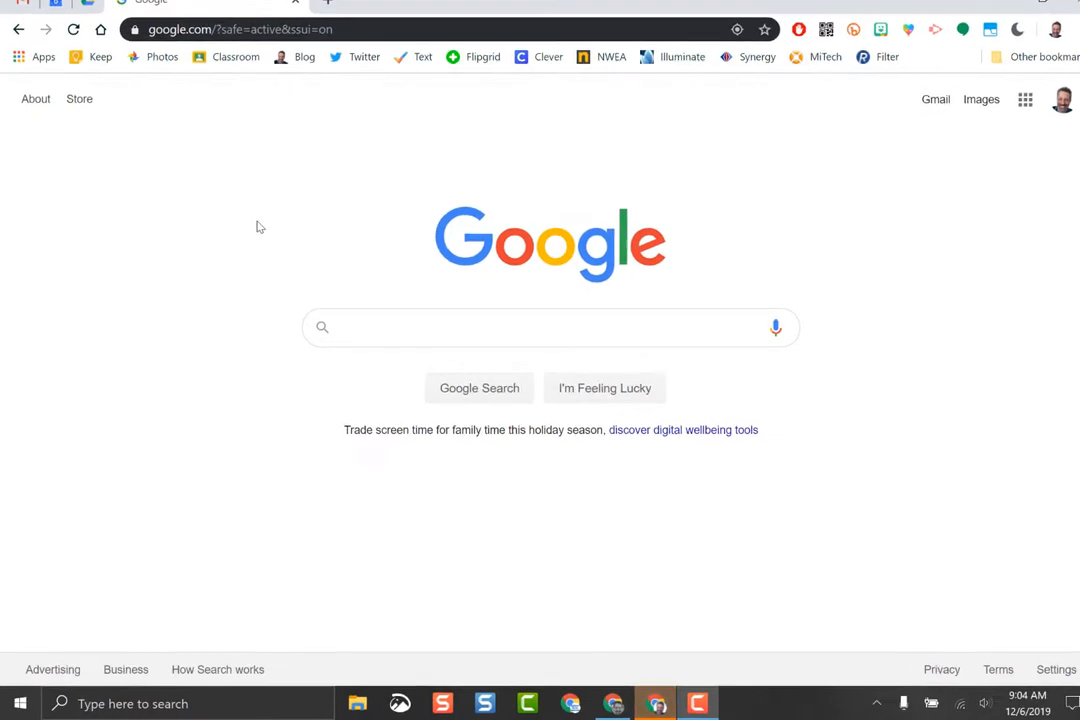
Launch Snip & Sketch from the Windows search results for 'snip'
{"action": "left_click_drag", "start_coordinate": [230, 340], "coordinate": [230, 466]}
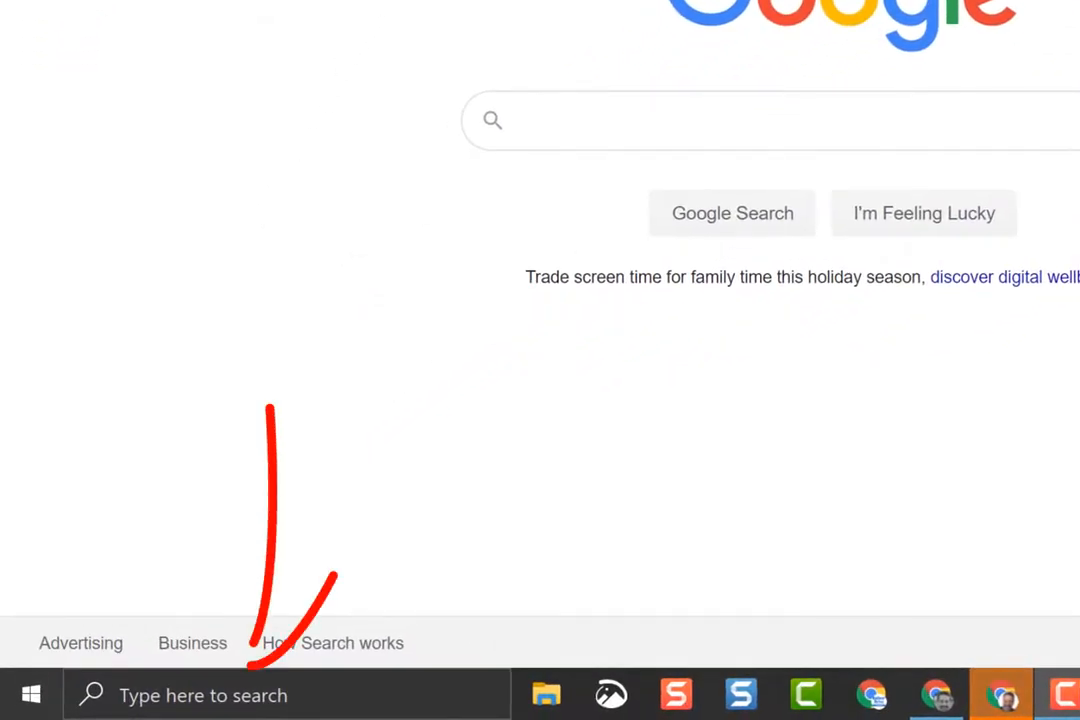
{"action": "left_click", "coordinate": [218, 696]}
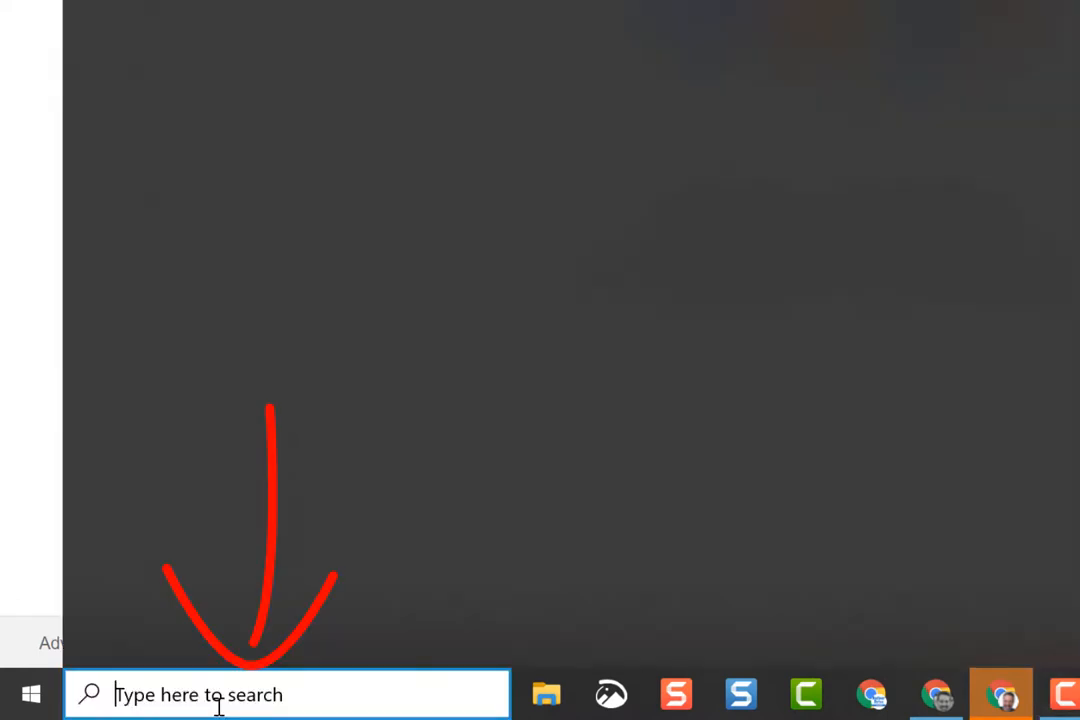
{"action": "type", "text": "sni"}
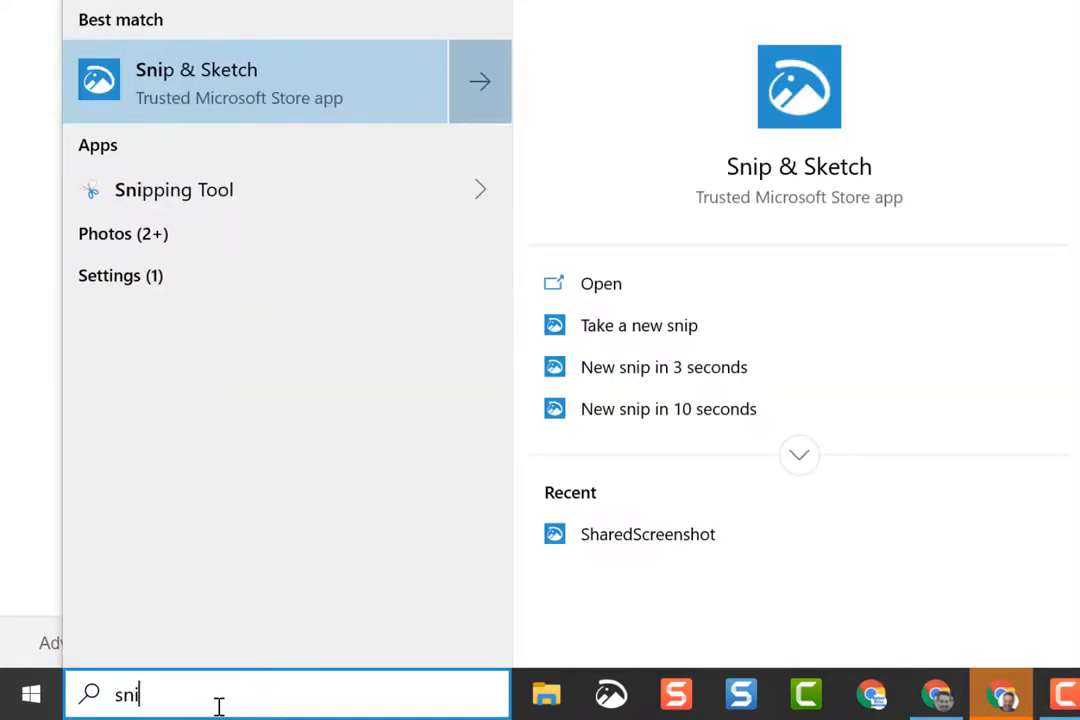
{"action": "type", "text": "p"}
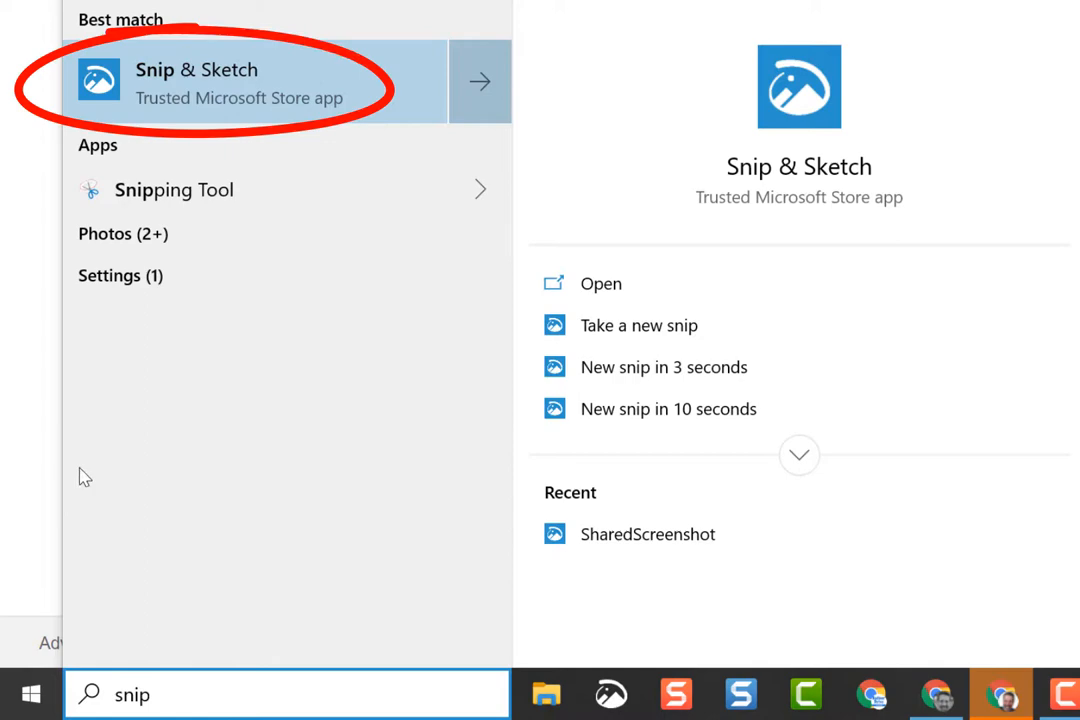
{"action": "left_click", "coordinate": [212, 70]}
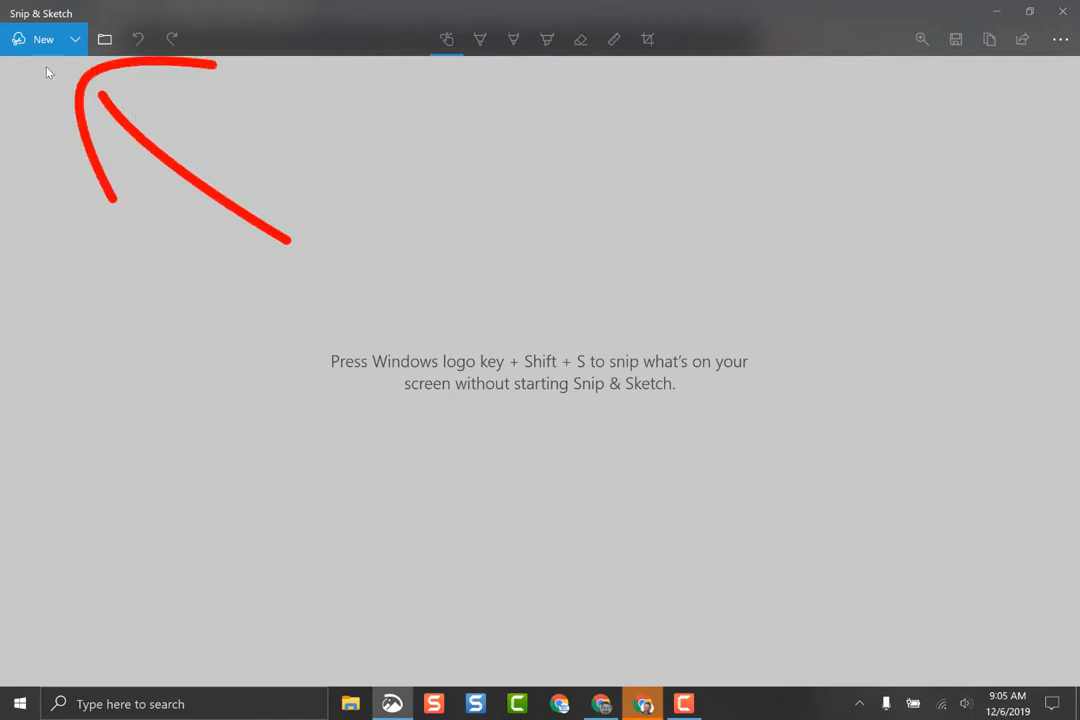
Take a new rectangular snip spanning the Google logo down to the holiday message
{"action": "left_click", "coordinate": [41, 39]}
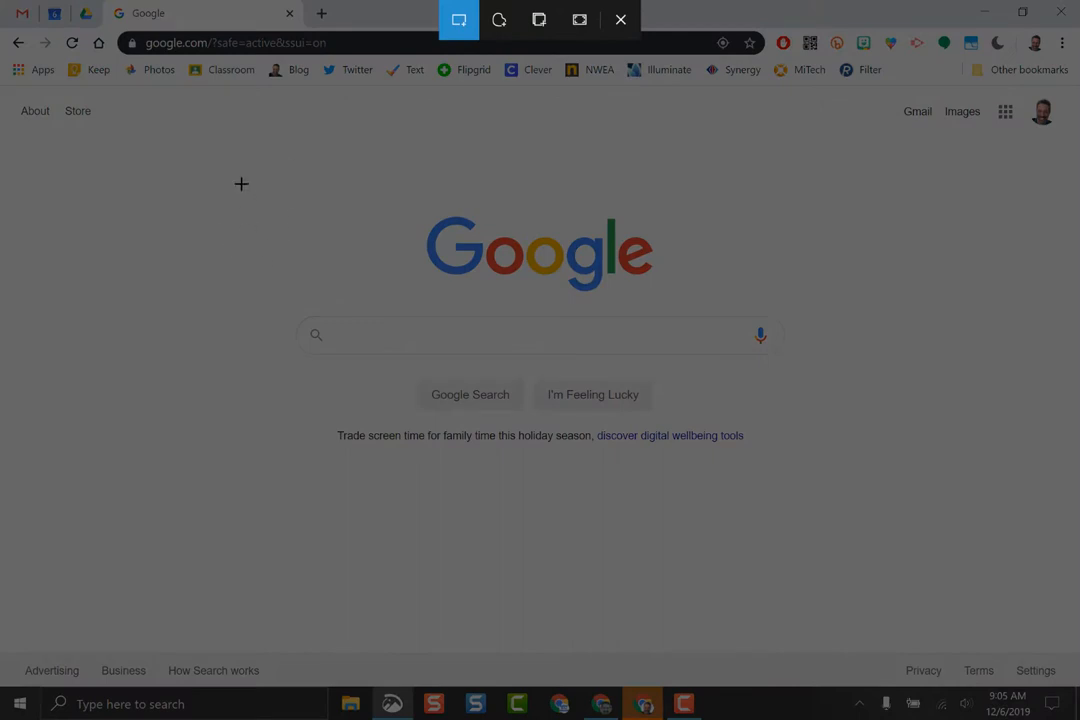
{"action": "mouse_move", "coordinate": [221, 159]}
{"action": "left_mouse_down"}
{"action": "mouse_move", "coordinate": [467, 307]}
{"action": "mouse_move", "coordinate": [848, 490]}
{"action": "left_mouse_up"}
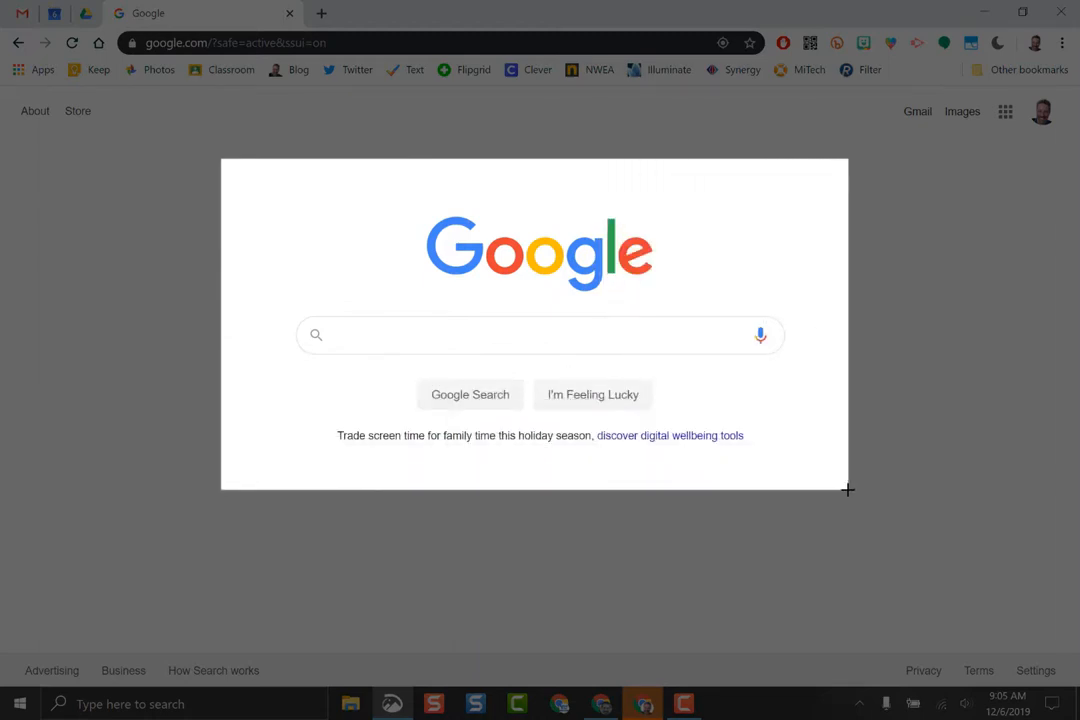
{"action": "left_click_drag", "start_coordinate": [848, 490], "coordinate": [848, 490]}
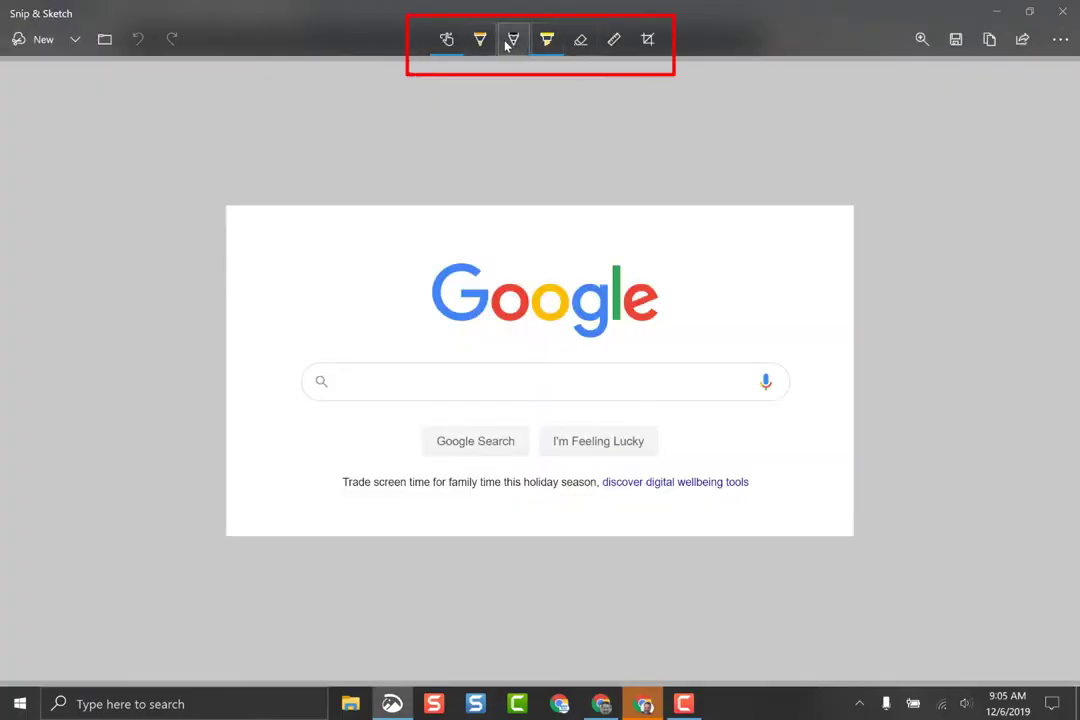
Scribble with the pencil under the Google logo and highlight the holiday message in green
{"action": "left_click", "coordinate": [512, 39]}
{"action": "mouse_move", "coordinate": [367, 360]}
{"action": "left_mouse_down"}
{"action": "mouse_move", "coordinate": [522, 330]}
{"action": "mouse_move", "coordinate": [560, 355]}
{"action": "left_mouse_up"}
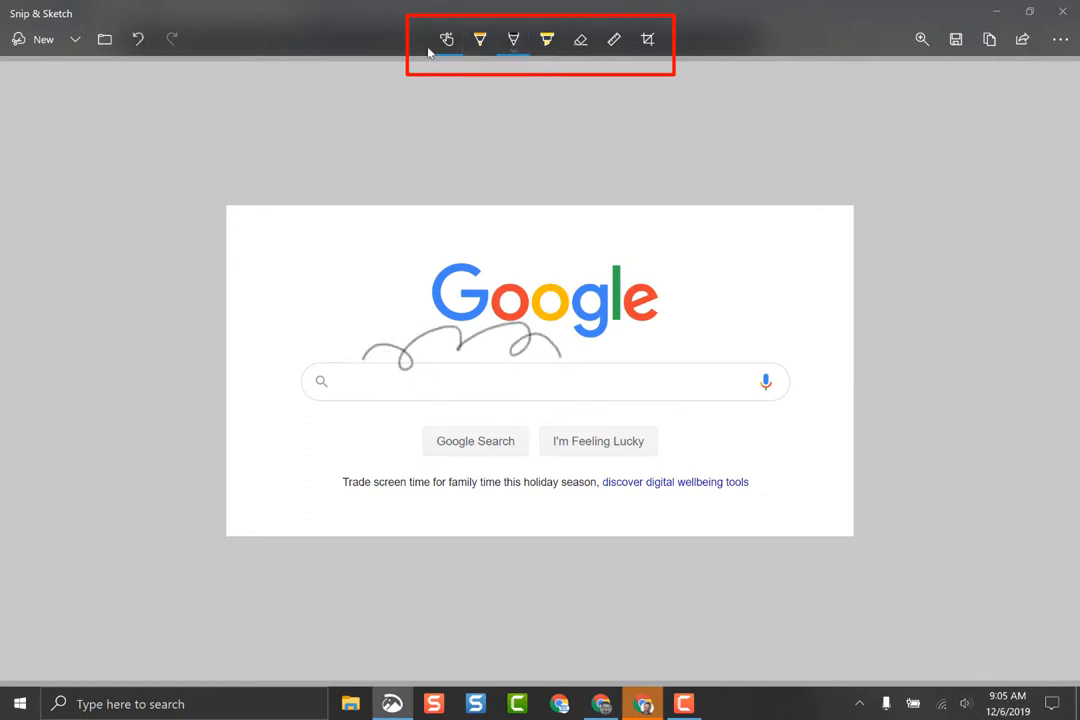
{"action": "left_click", "coordinate": [546, 39]}
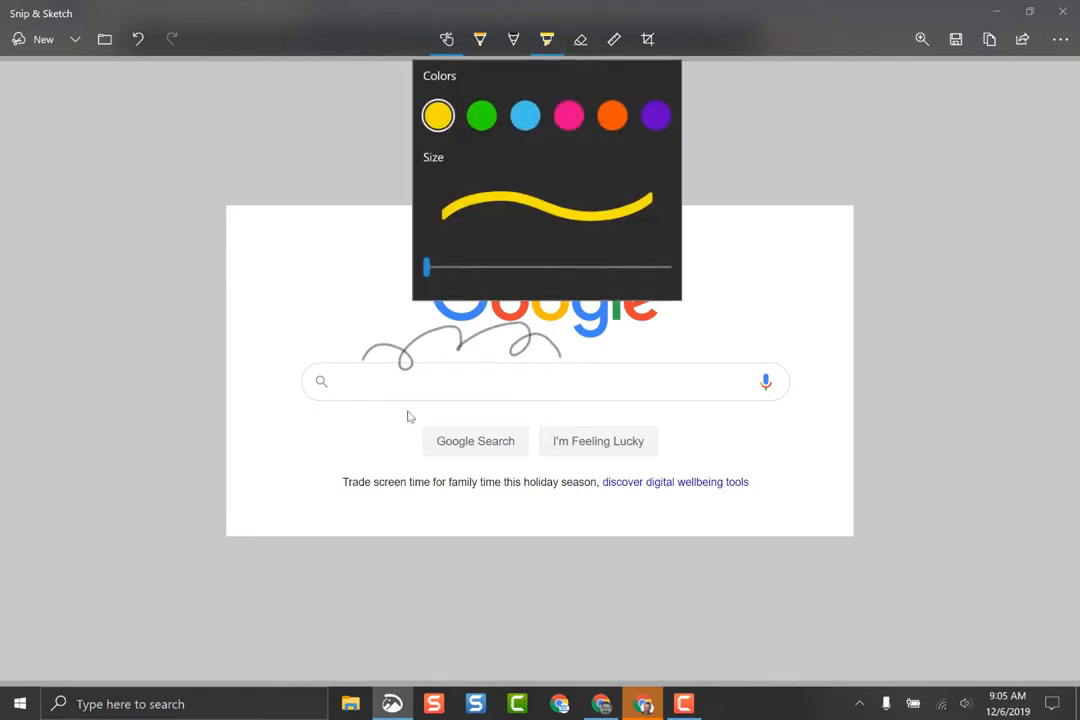
{"action": "left_click", "coordinate": [481, 116]}
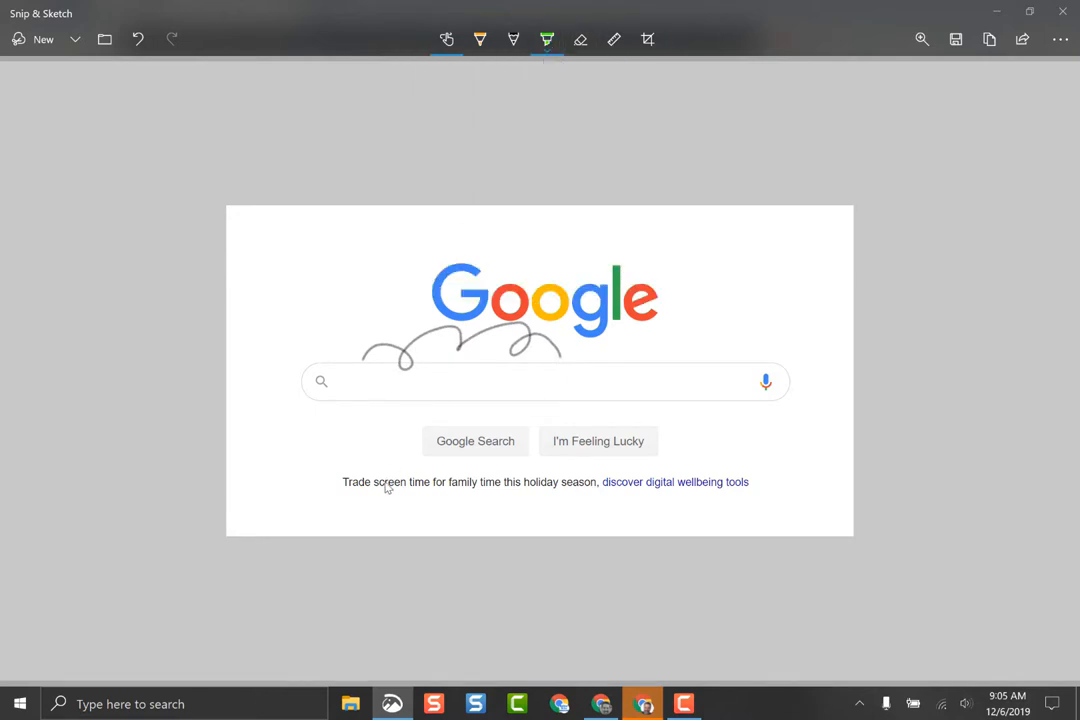
{"action": "left_click_drag", "start_coordinate": [383, 483], "coordinate": [556, 485]}
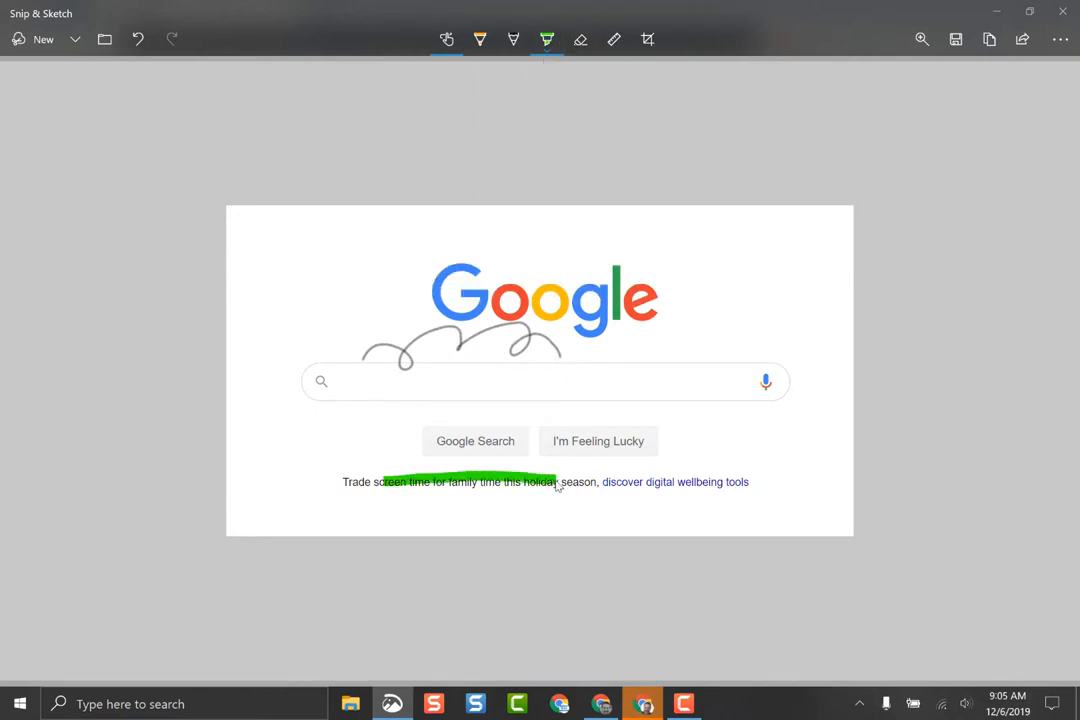
Save the snip to the Desktop as 'Demo', then minimize Snip & Sketch and Chrome
{"action": "left_click", "coordinate": [957, 40]}
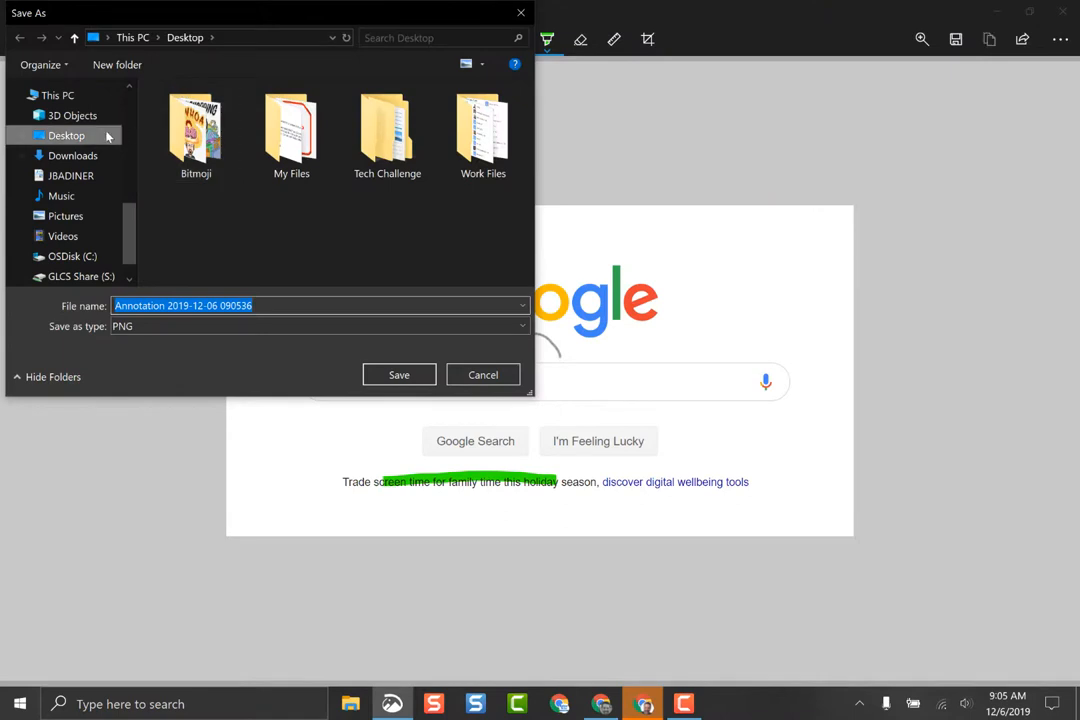
{"action": "left_click", "coordinate": [253, 306]}
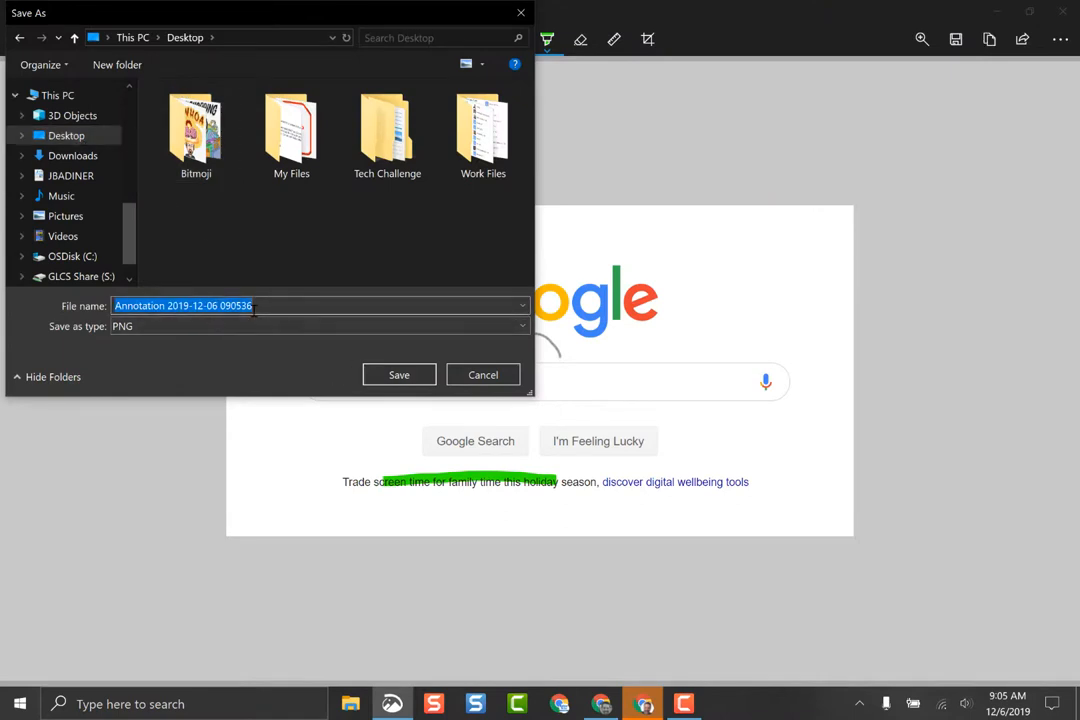
{"action": "type", "text": "Demo"}
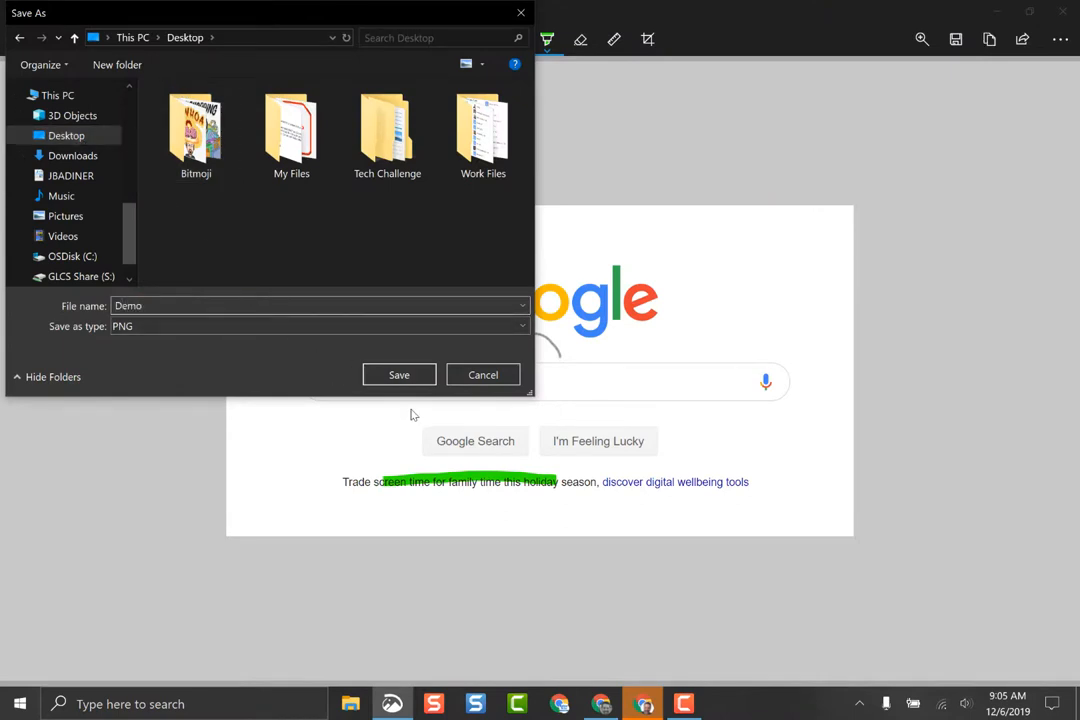
{"action": "left_click", "coordinate": [399, 375]}
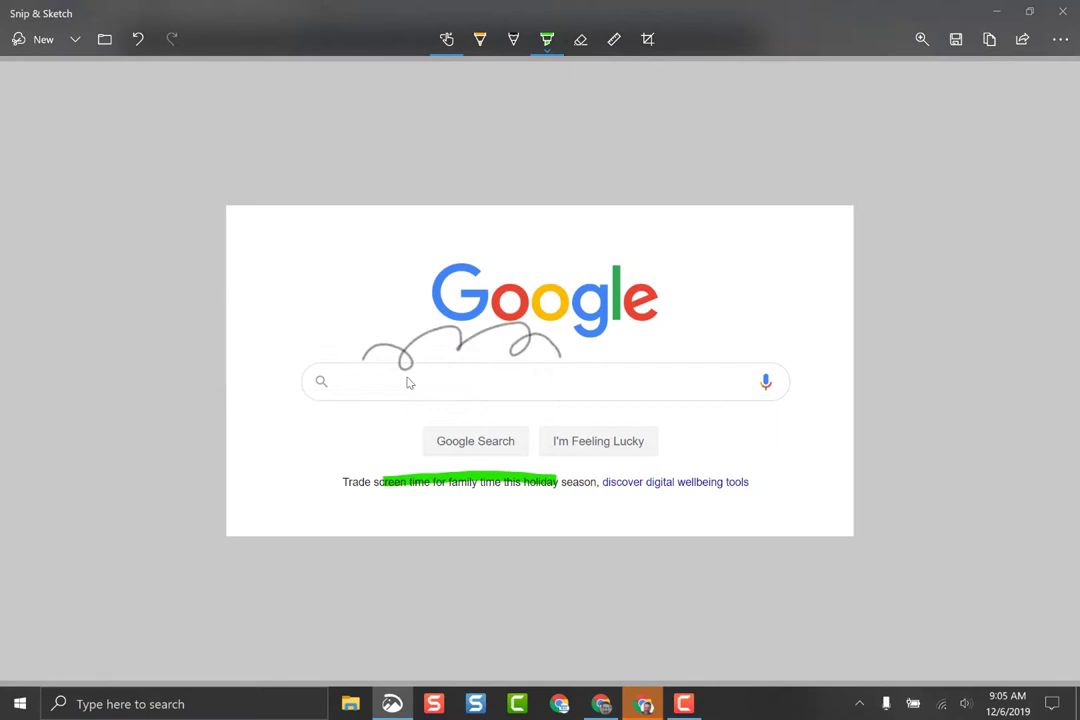
{"action": "left_click", "coordinate": [996, 11]}
{"action": "left_click", "coordinate": [986, 12]}
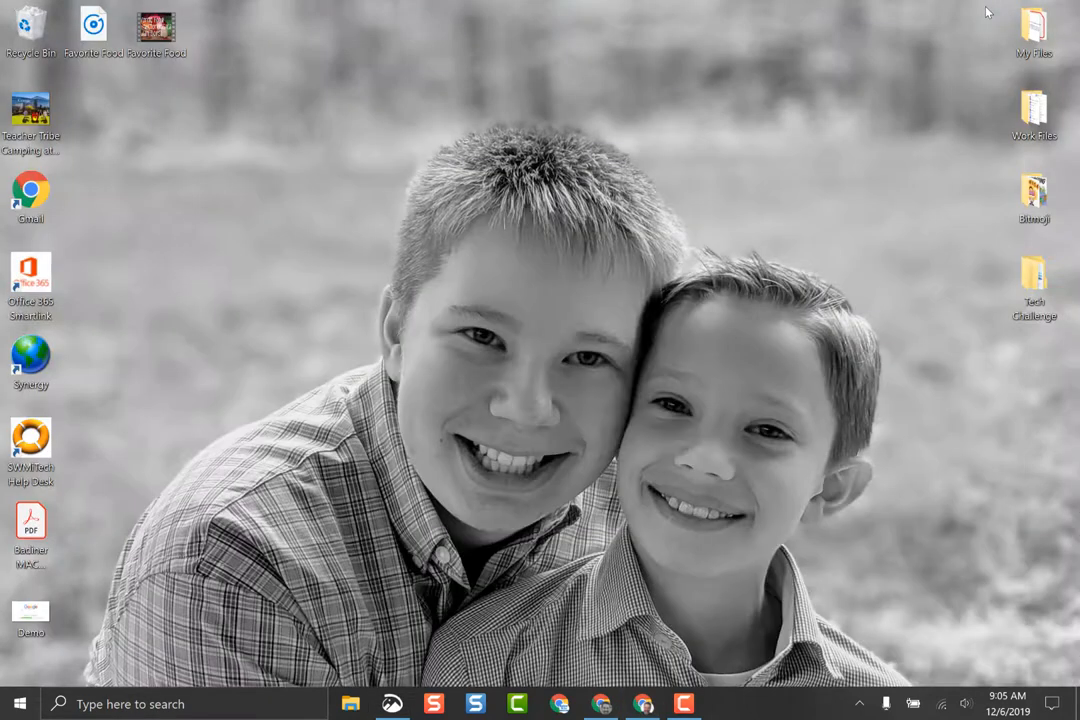